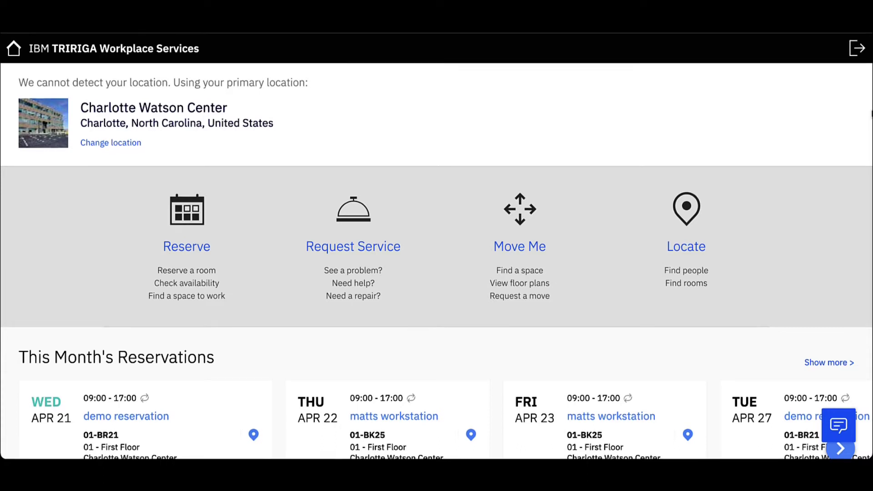
Step: Start a new room reservation and keep Meeting Space as the space type
click(202, 235)
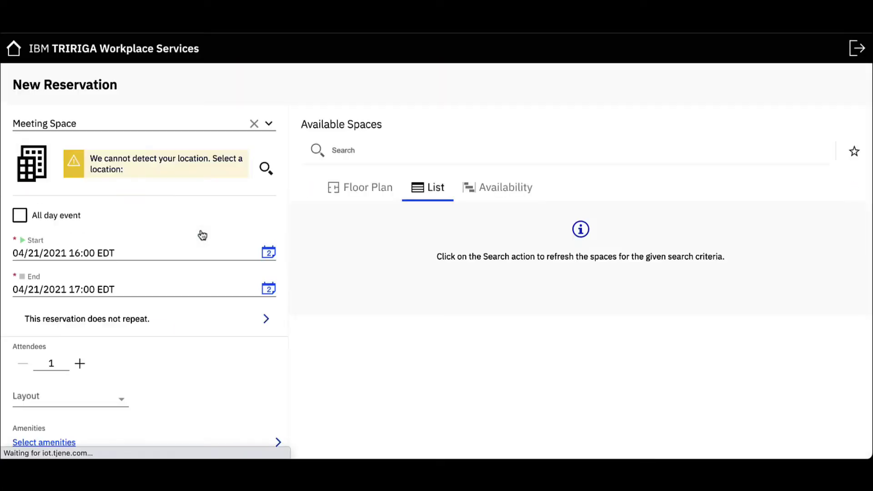
click(269, 126)
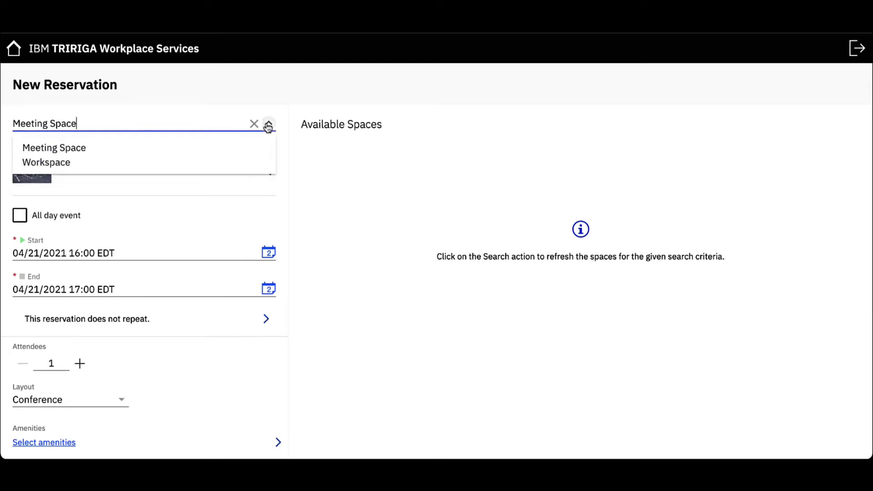
click(238, 149)
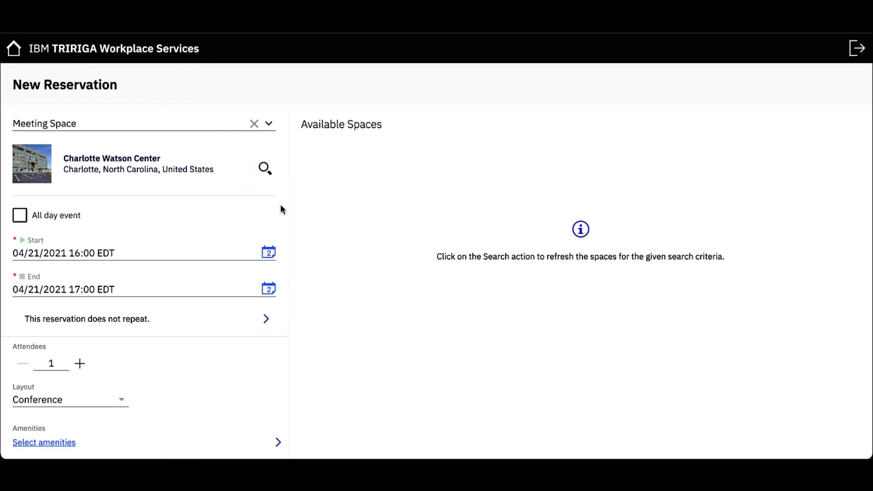
Step: Confirm the 16:00 start time, raise attendees to 6 and keep the Conference layout
click(269, 253)
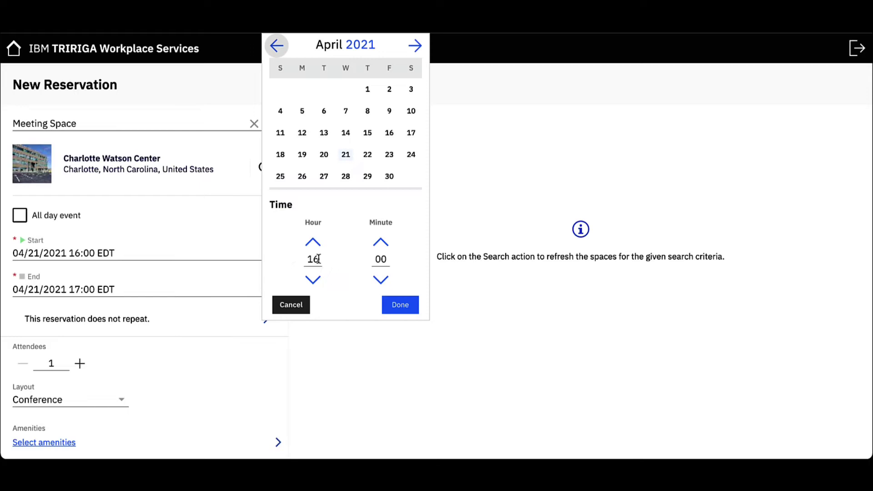
click(400, 306)
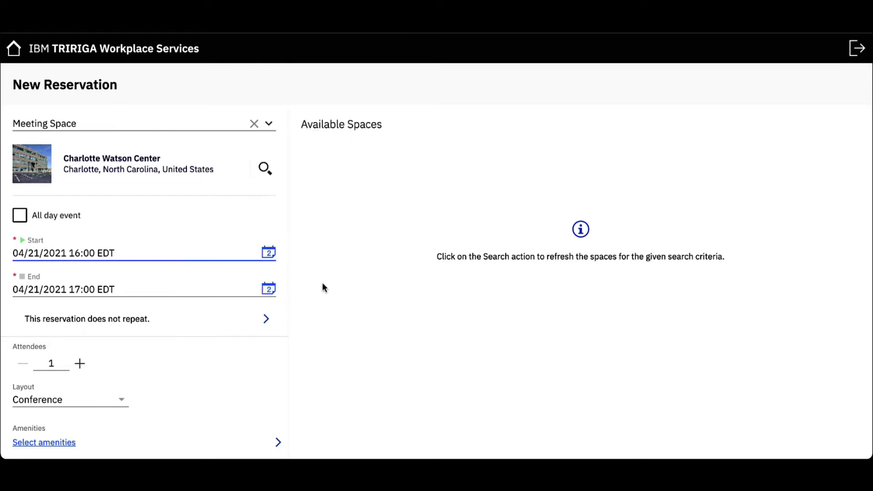
click(79, 364)
click(80, 363)
click(79, 363)
click(79, 364)
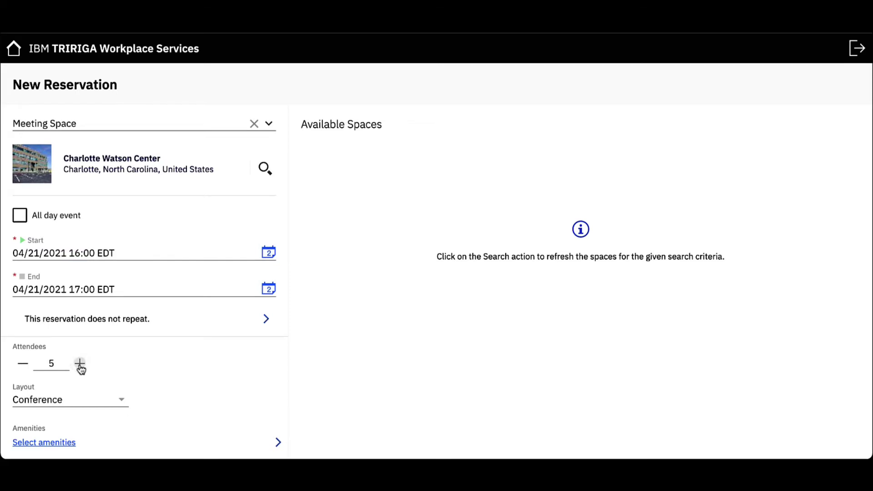
click(79, 364)
click(120, 401)
click(106, 416)
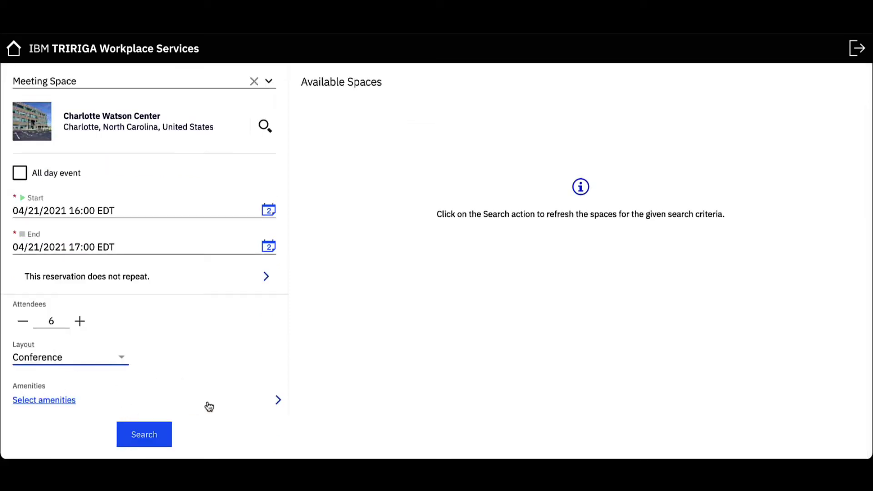
Step: Require Accessible, Network Connection and Projector amenities
click(44, 400)
click(367, 147)
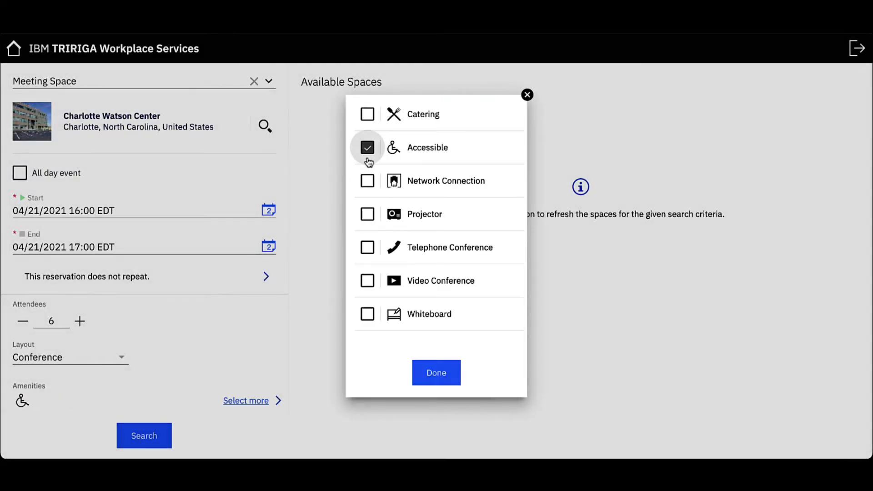
click(367, 181)
click(367, 214)
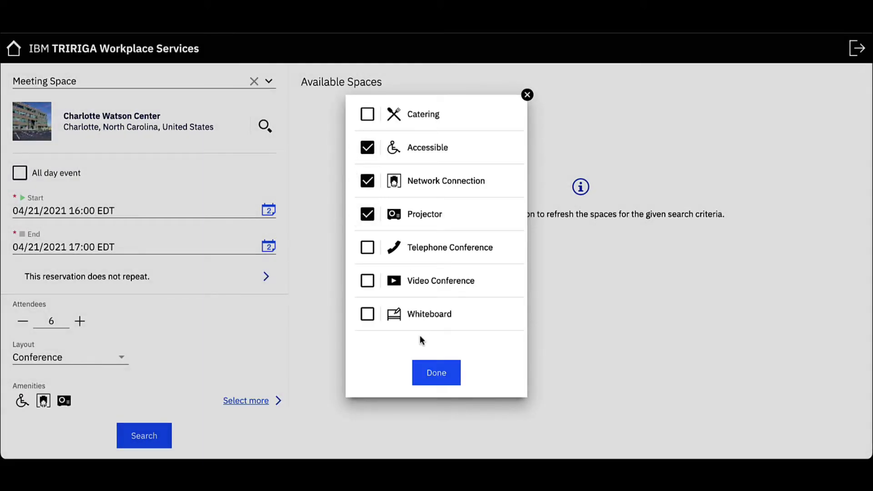
click(433, 375)
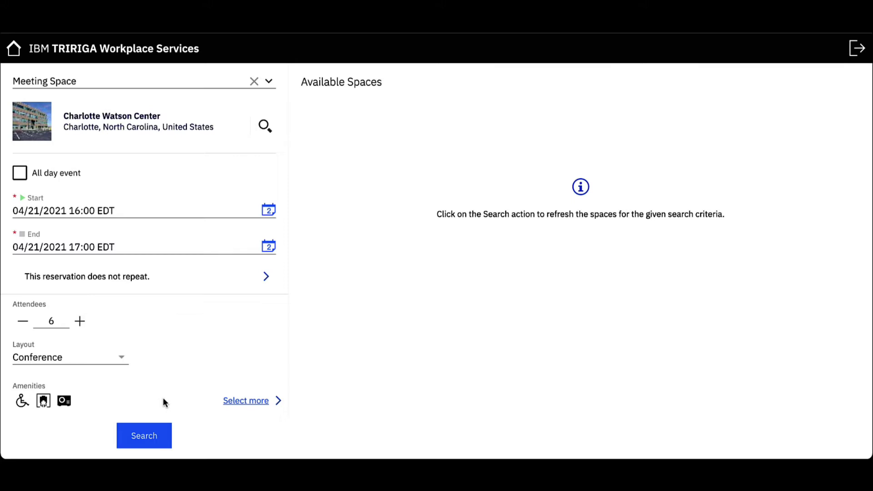
Step: Search for matching meeting spaces and view them on the First Floor plan, zooming in and out
click(157, 437)
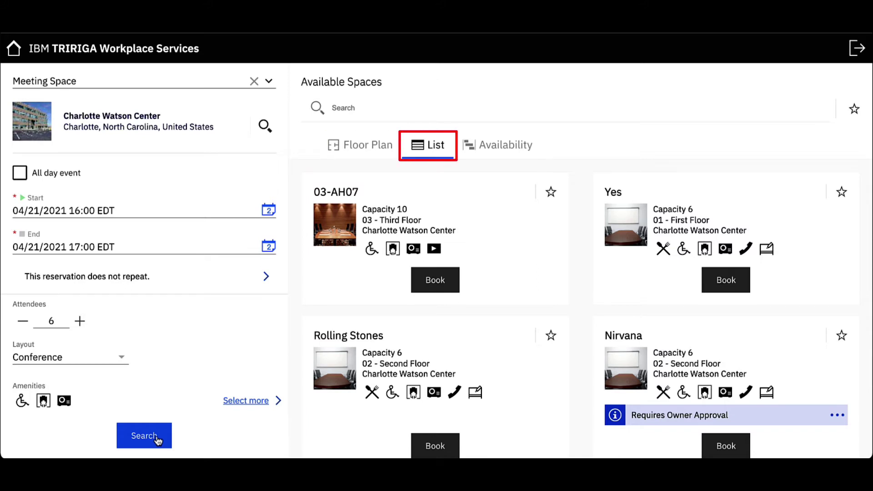
click(357, 158)
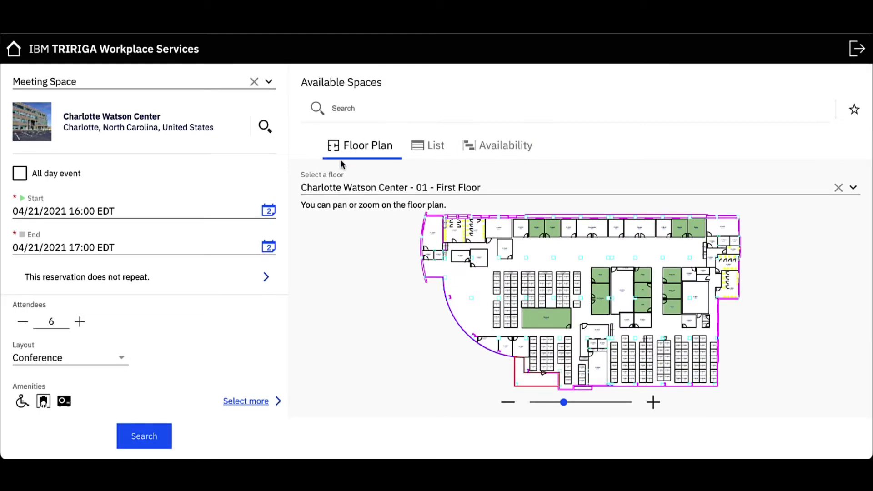
click(853, 188)
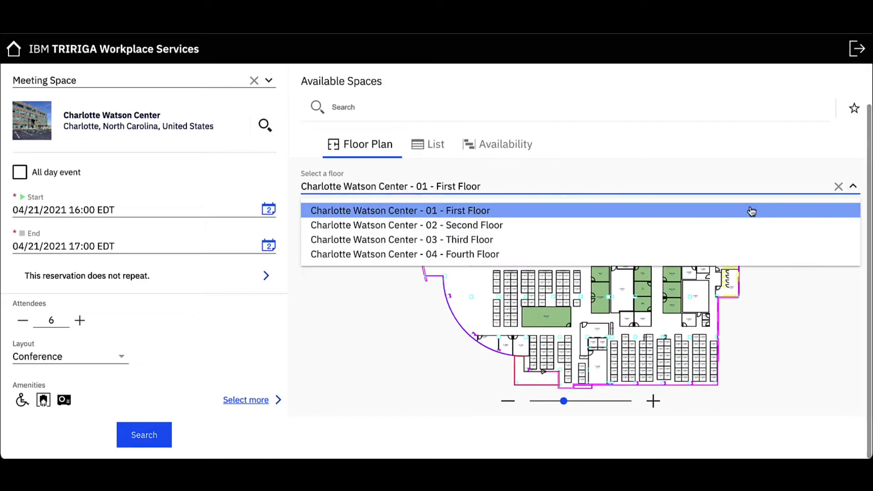
click(751, 211)
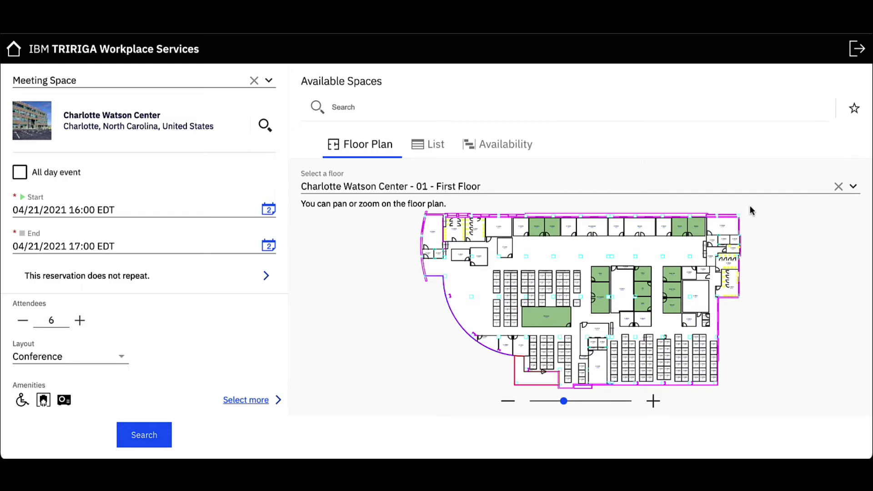
click(653, 401)
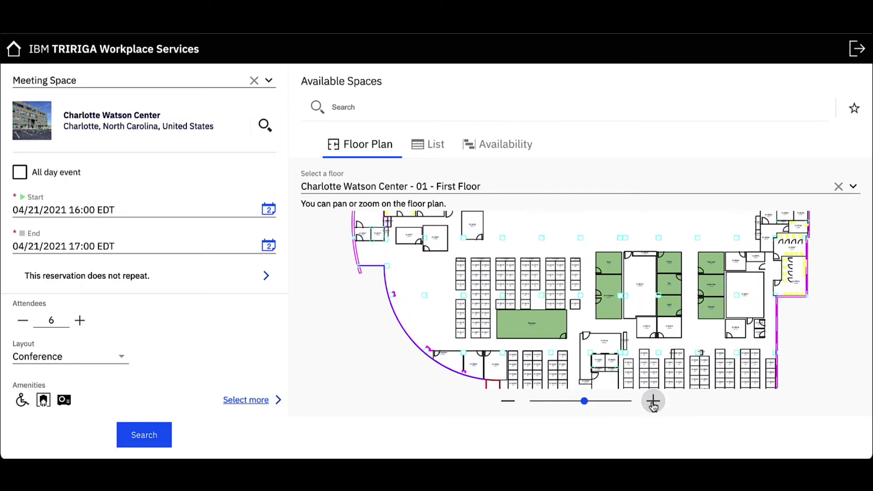
click(507, 401)
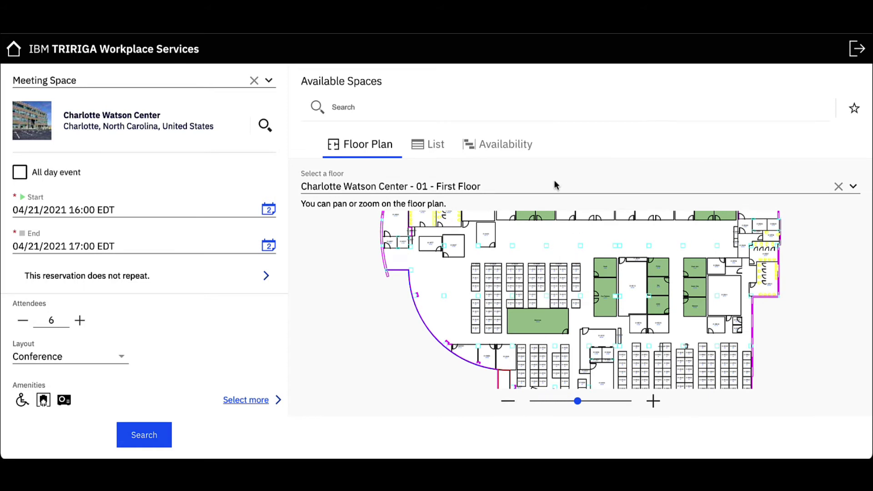
Step: Review the rooms' availability for the 16:00 slot on the timeline
click(506, 149)
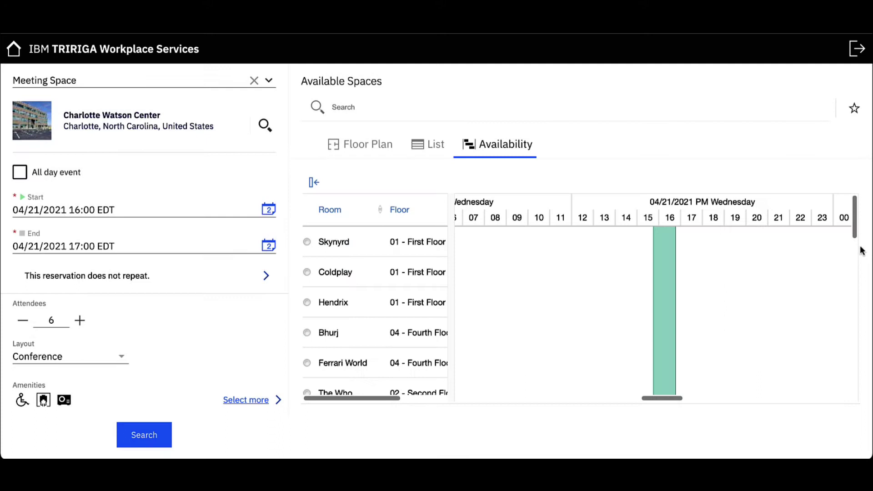
scroll(385, 301, down, 6)
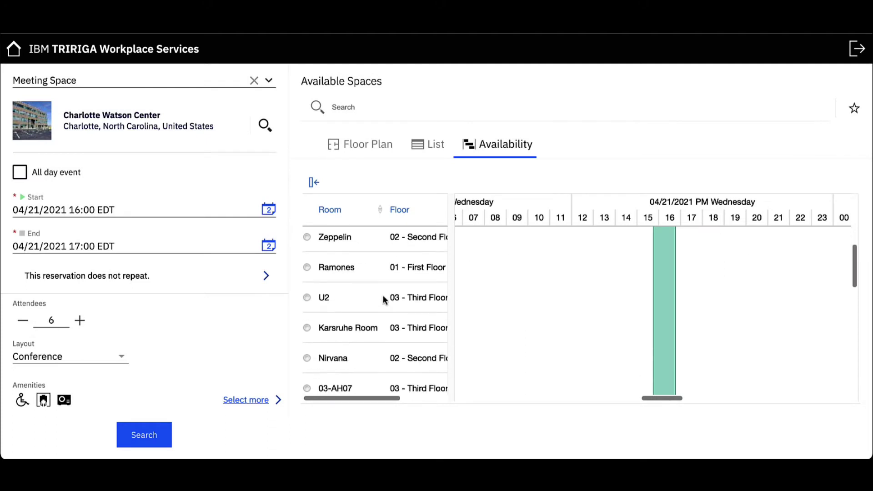
scroll(384, 300, up, 6)
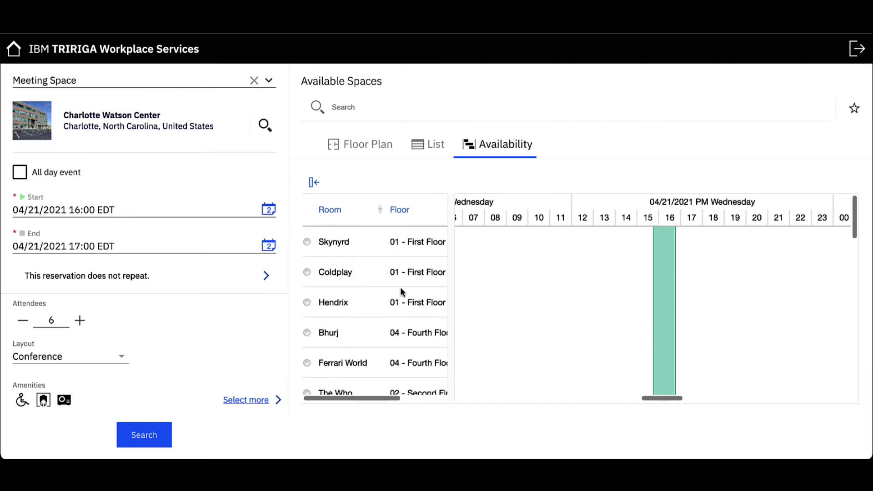
click(427, 153)
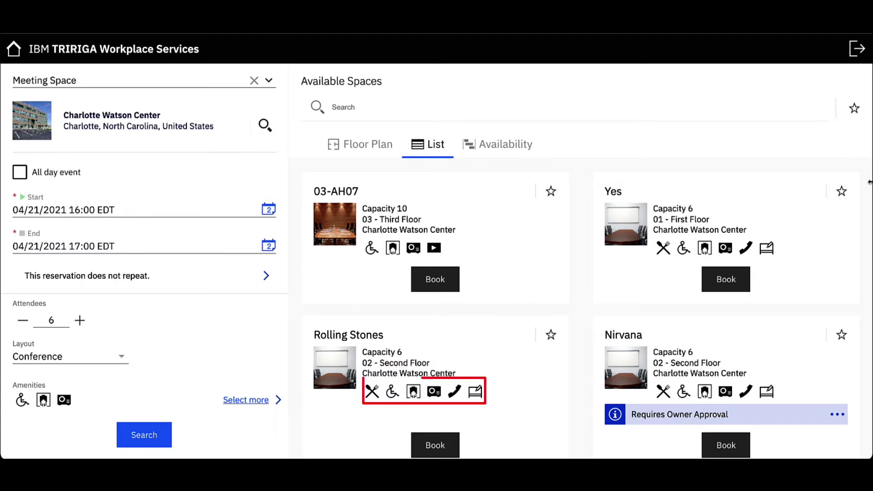
scroll(868, 259, down, 1)
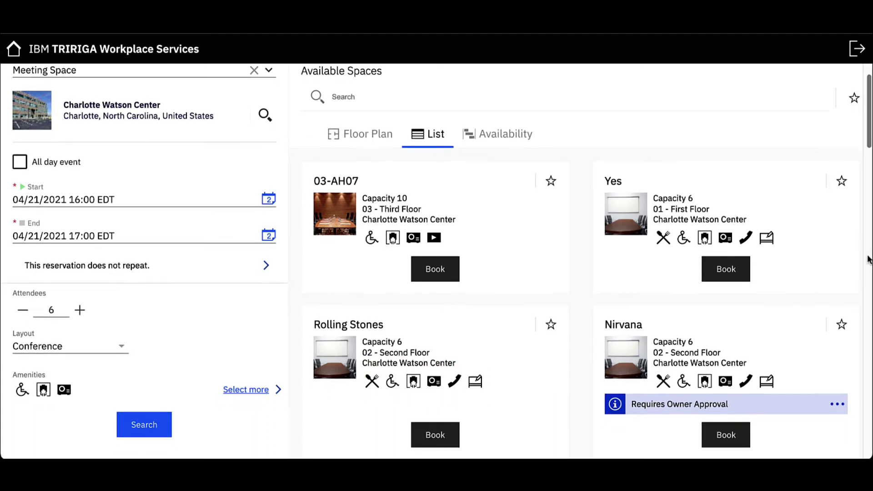
scroll(868, 259, down, 3)
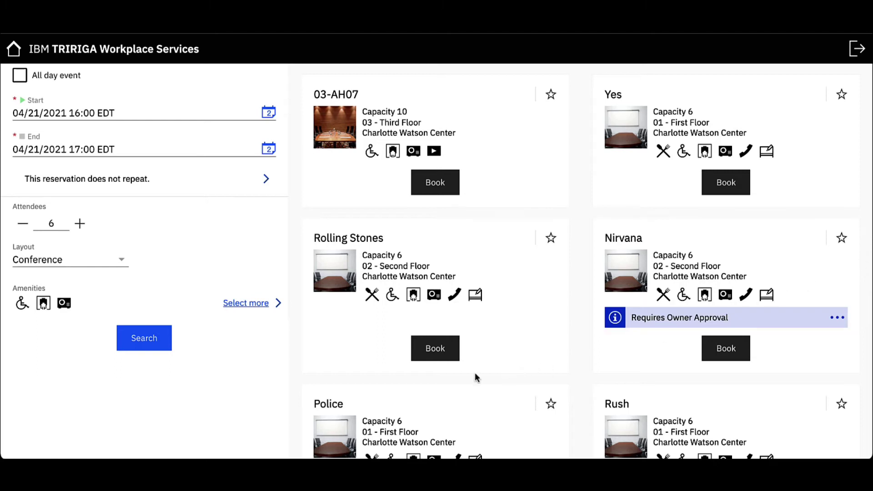
Step: Book the Rolling Stones room with the subject 'Meeting Demo' and create the reservation
click(433, 352)
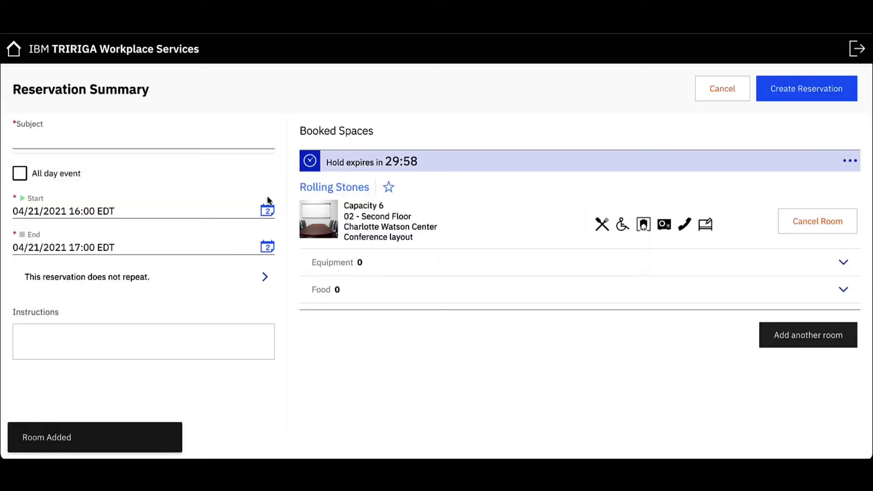
click(167, 138)
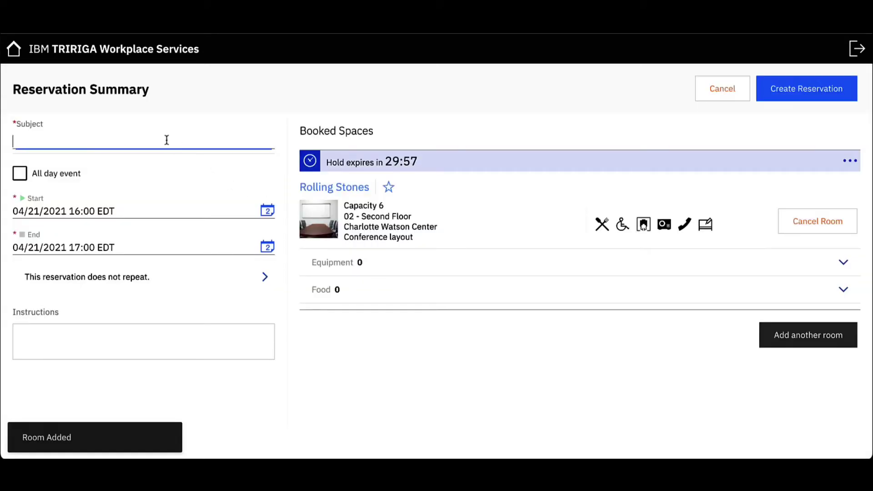
text(Meeting Demo)
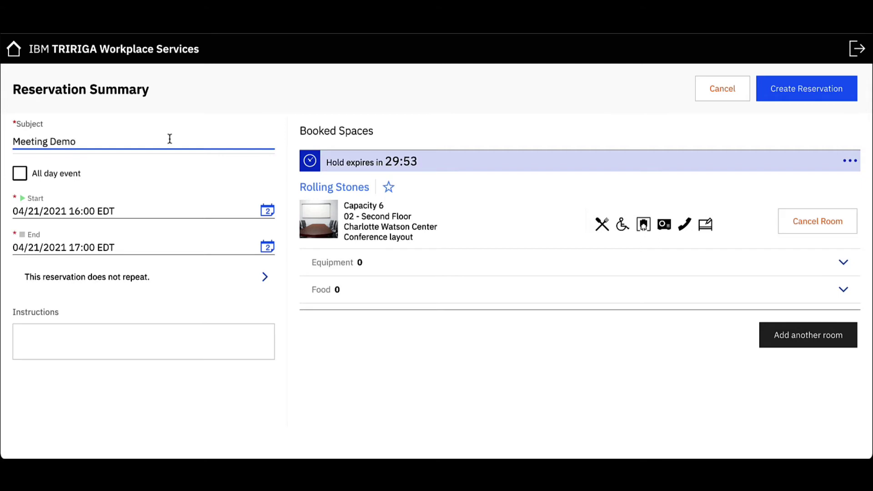
click(801, 91)
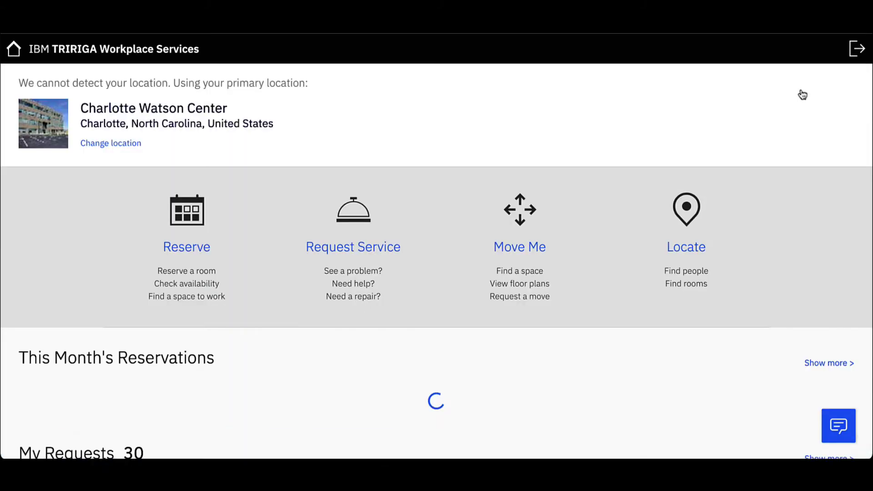
Step: Scroll down to This Month's Reservations to find Meeting Demo on Wed Apr 21
scroll(770, 226, down, 4)
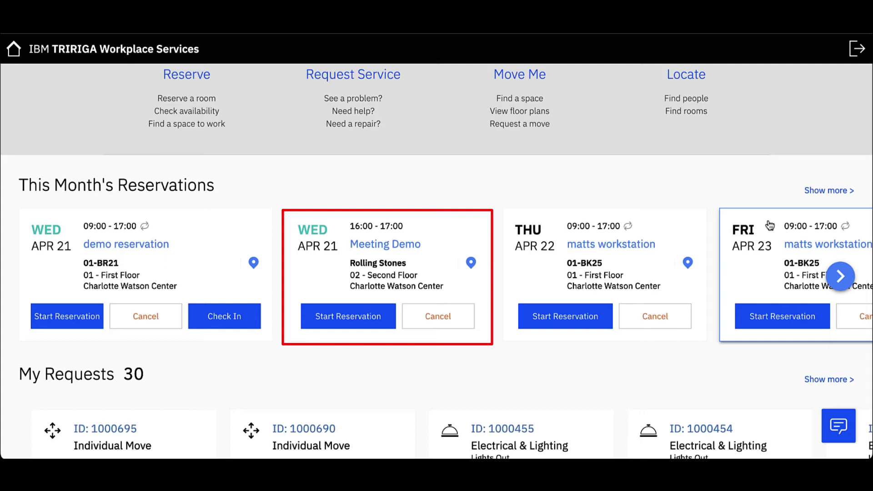
Step: Check in to Meeting Demo, answering No to all three survey questions, then close the QR code
click(337, 318)
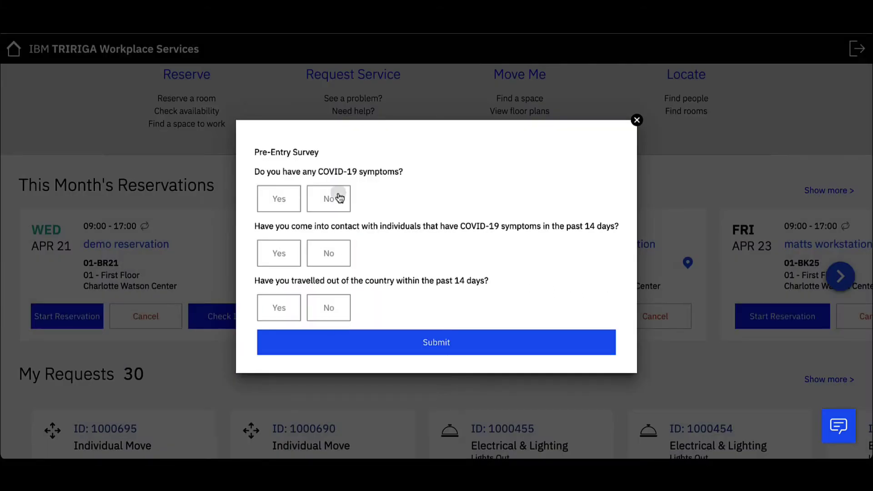
click(336, 197)
click(335, 250)
click(329, 306)
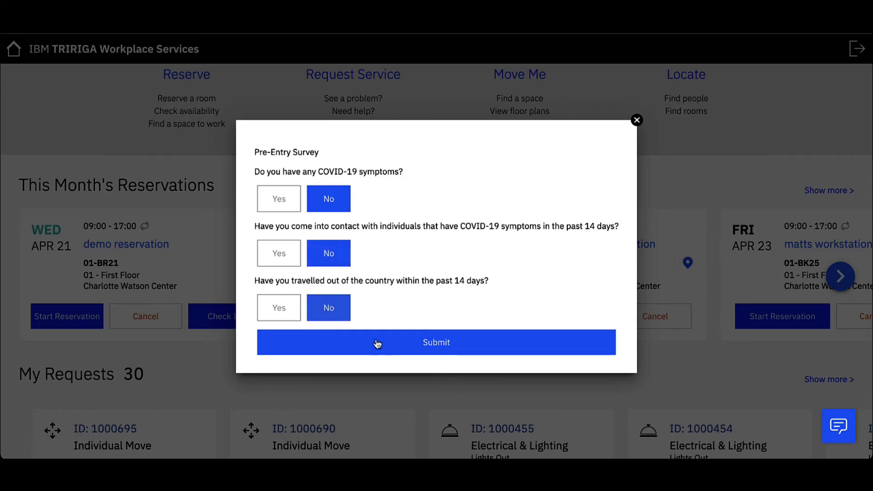
click(408, 353)
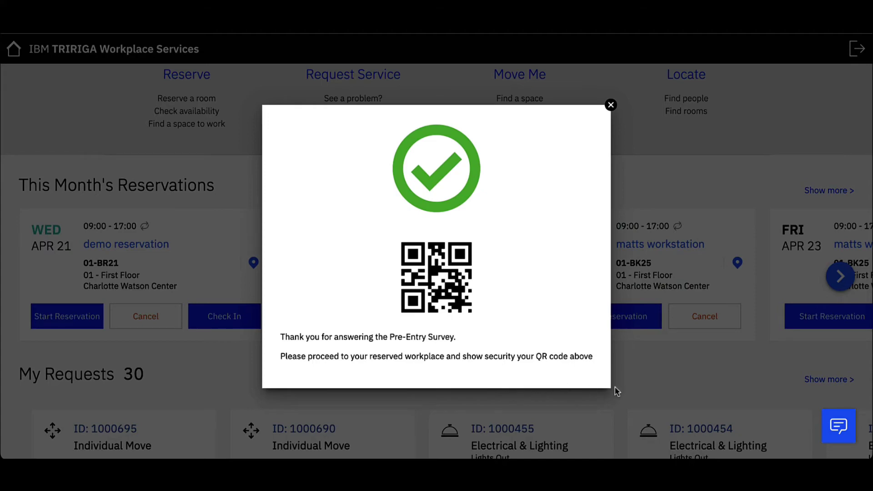
click(610, 105)
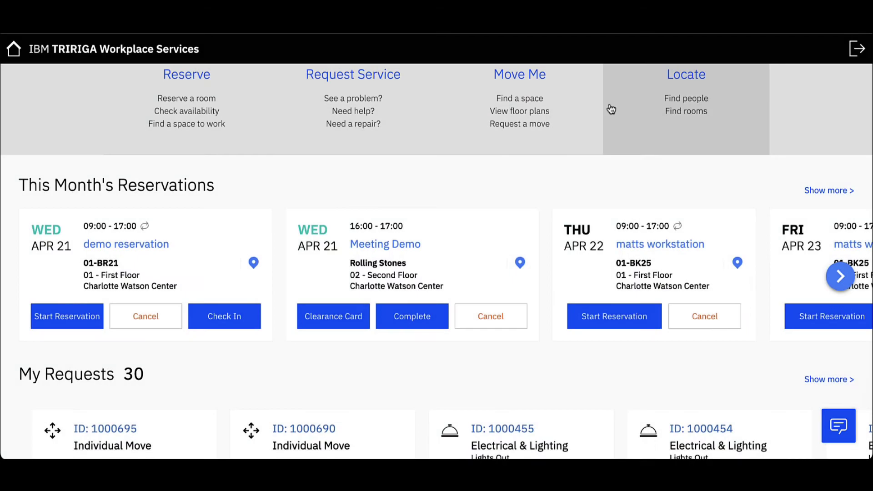
scroll(478, 156, up, 4)
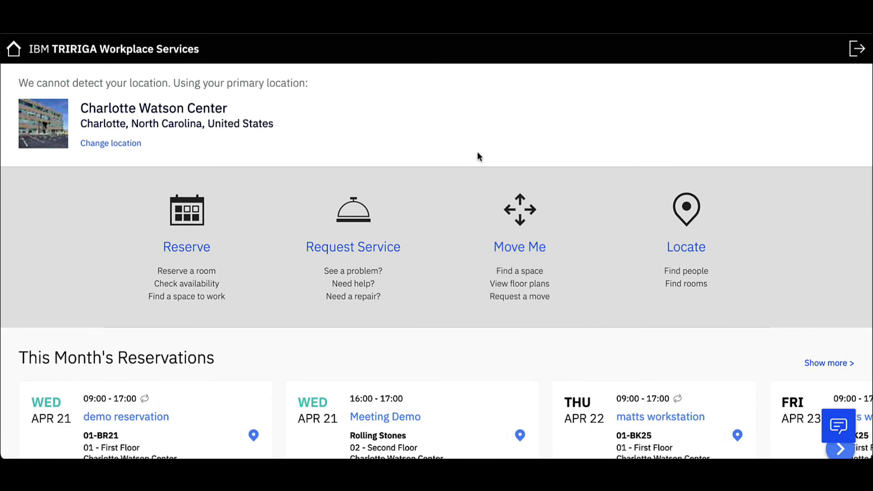
Step: Start a Workspace reservation for today, all day, showing the detailed 08:00–18:00 times
click(183, 246)
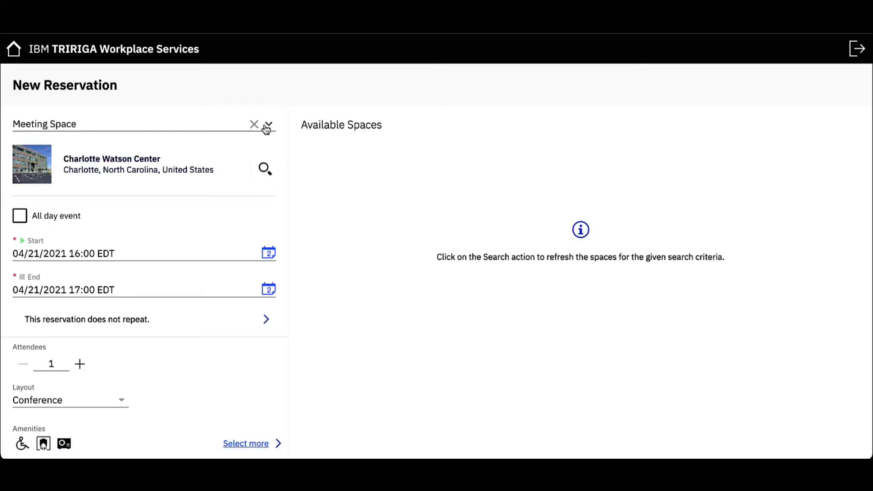
click(268, 126)
click(219, 165)
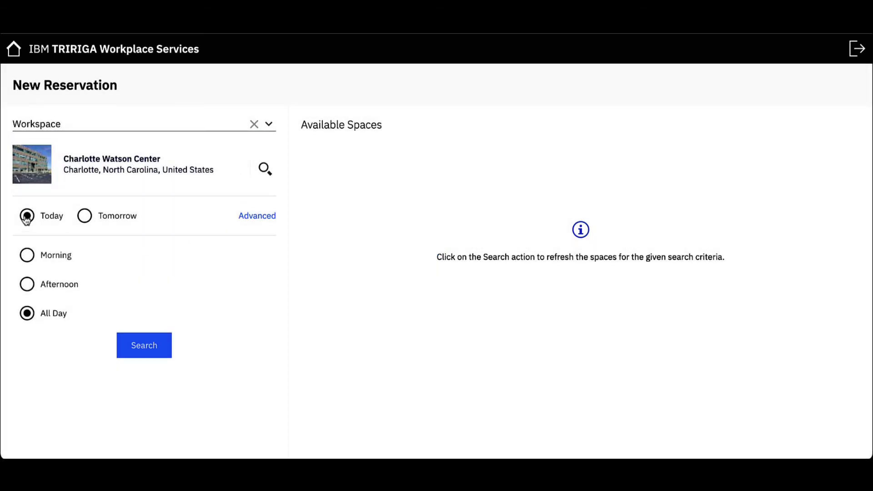
click(27, 219)
click(27, 318)
click(251, 218)
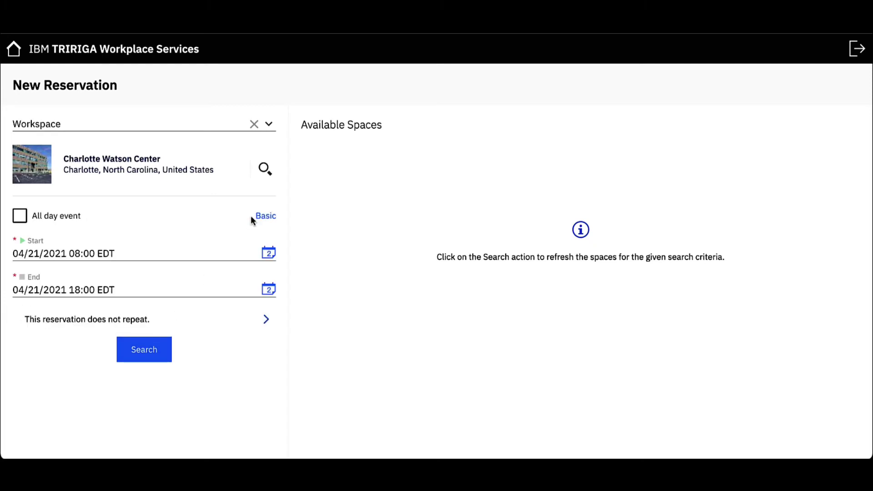
Step: Make the reservation repeat weekly on Wednesday, ending on 05/05/2021
click(140, 324)
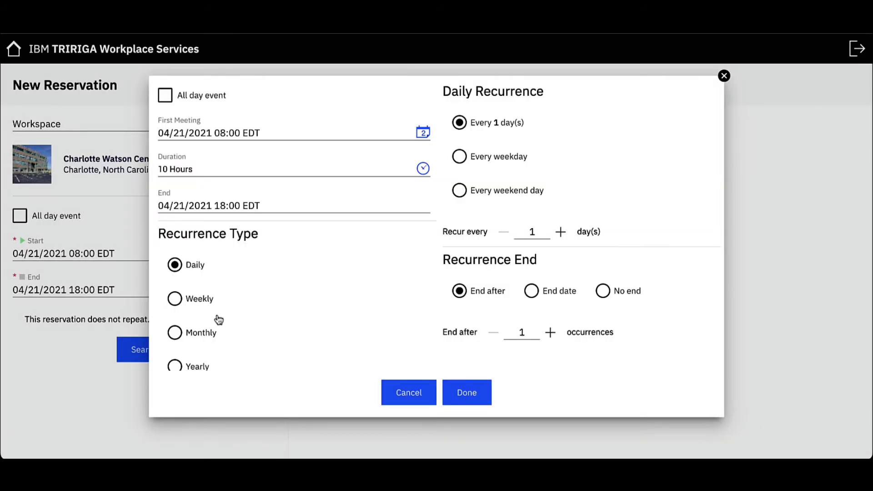
scroll(219, 319, down, 1)
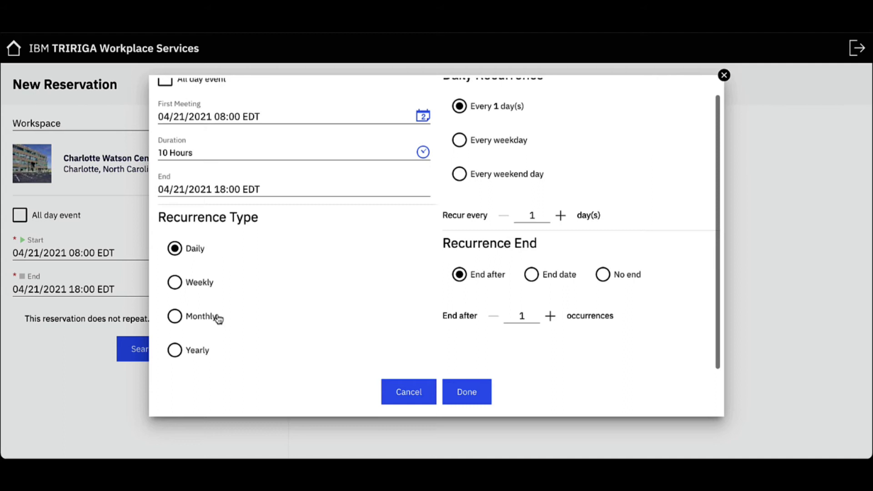
click(175, 284)
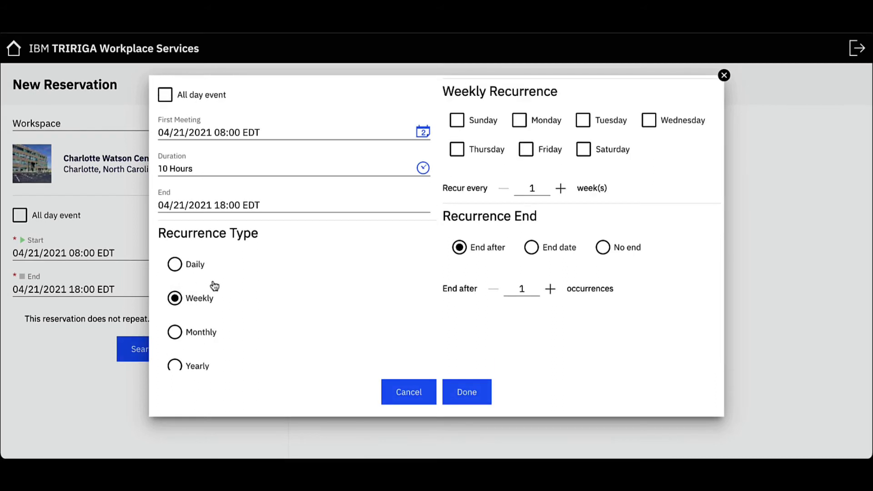
click(648, 121)
click(536, 248)
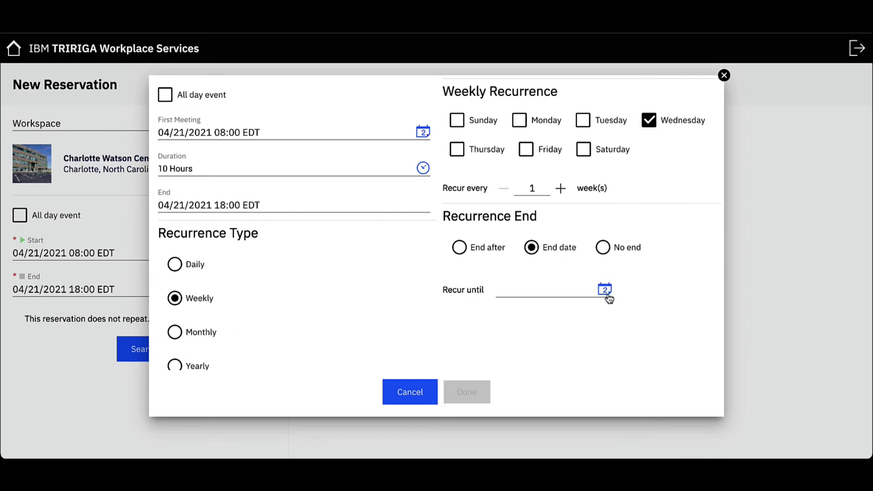
click(605, 291)
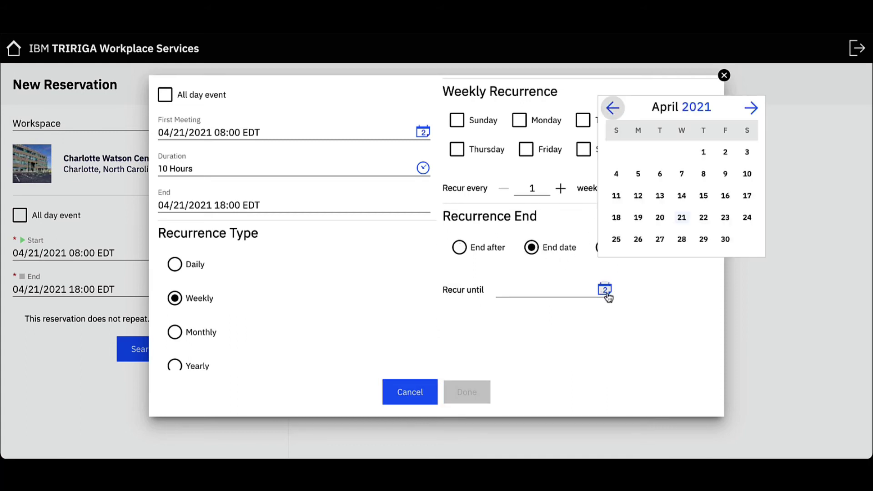
click(753, 117)
click(685, 177)
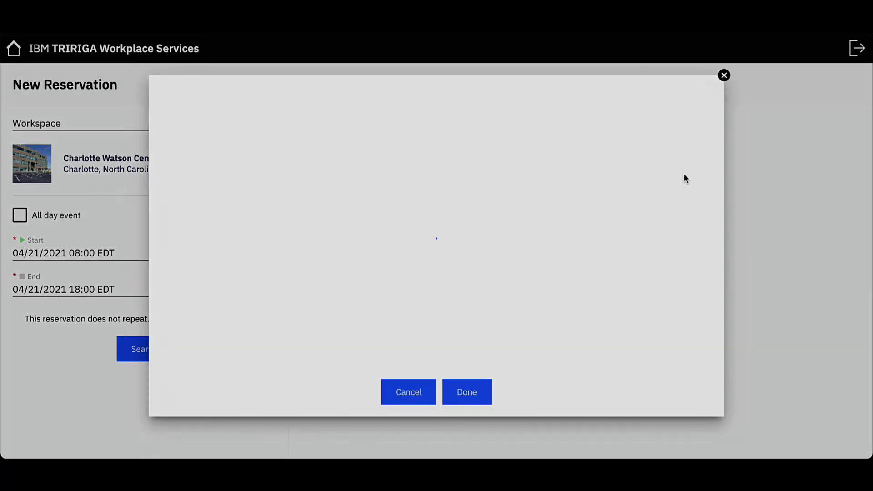
Step: Apply the weekly Wednesday recurrence and search for available workspaces
click(462, 394)
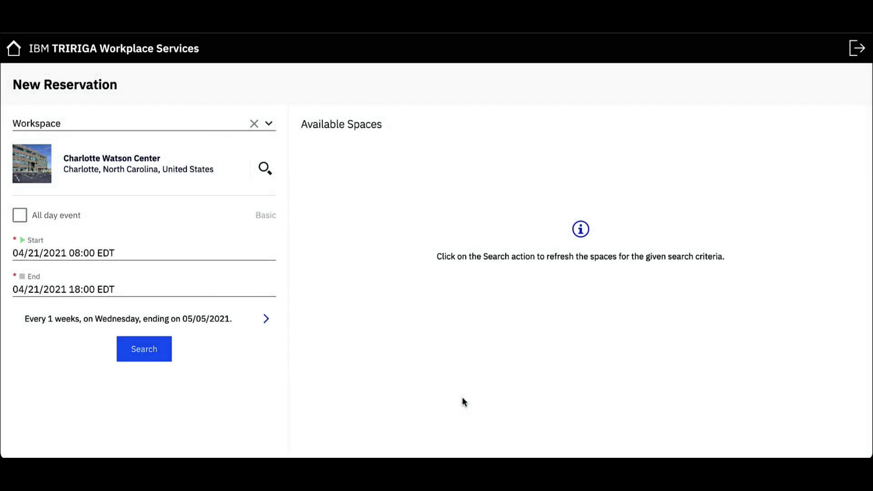
click(151, 356)
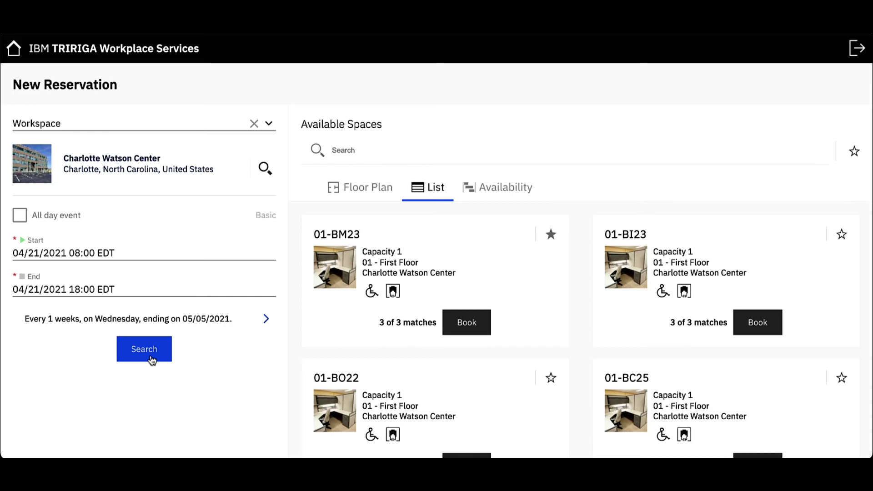
Step: Book workspace 01-BM23 with the subject 'Workspace Demo' and create the reservation
click(476, 334)
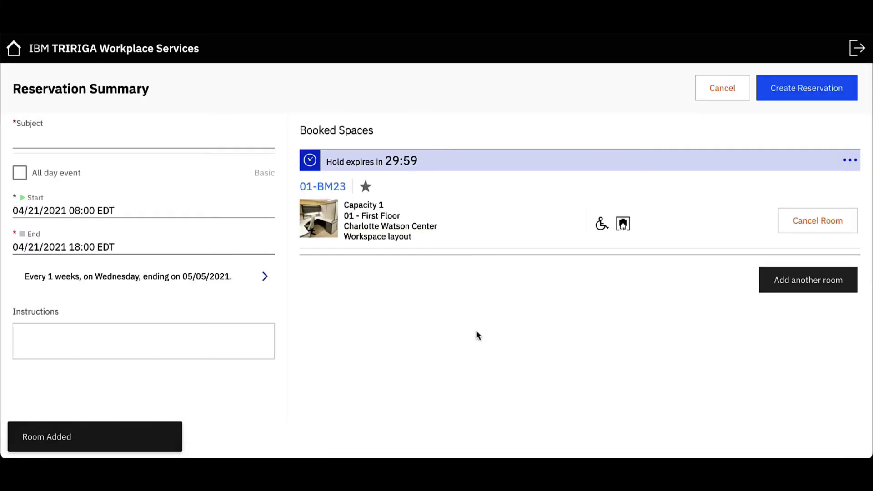
click(122, 138)
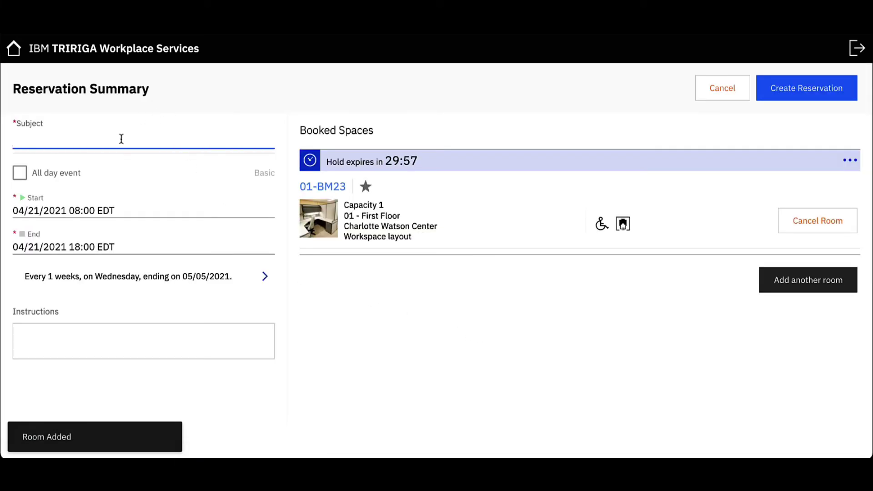
text(Wor)
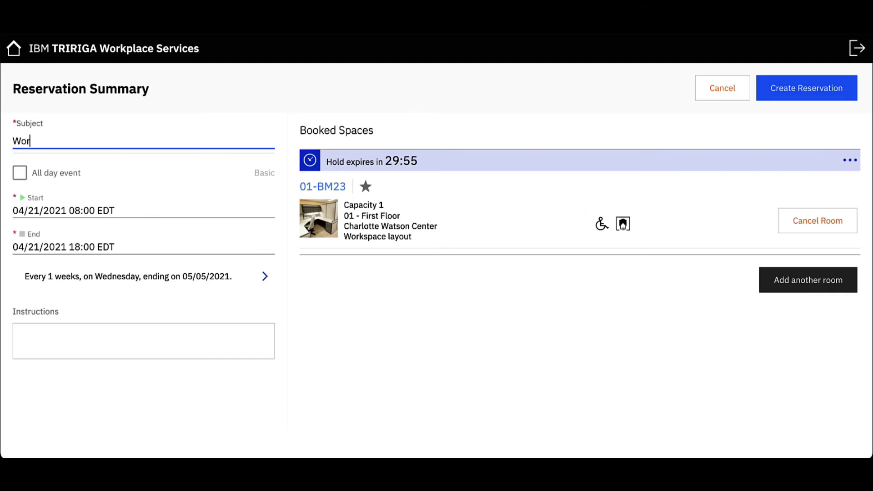
text(kspace Demo)
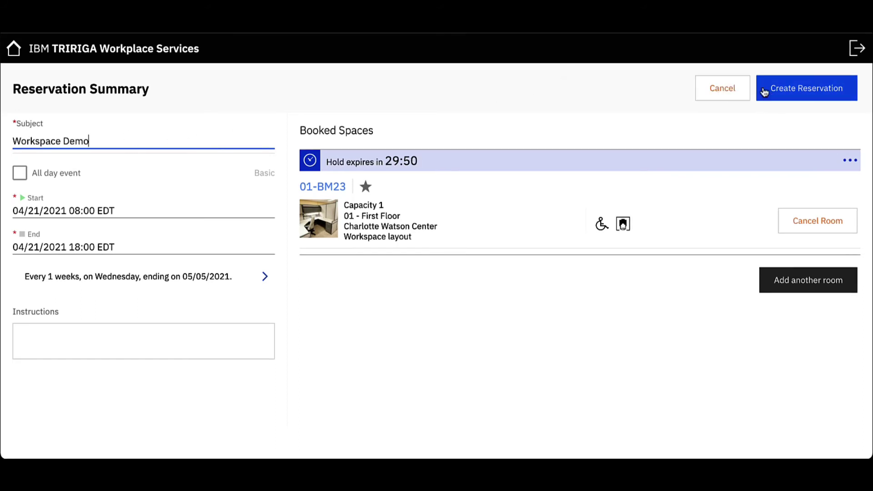
click(804, 90)
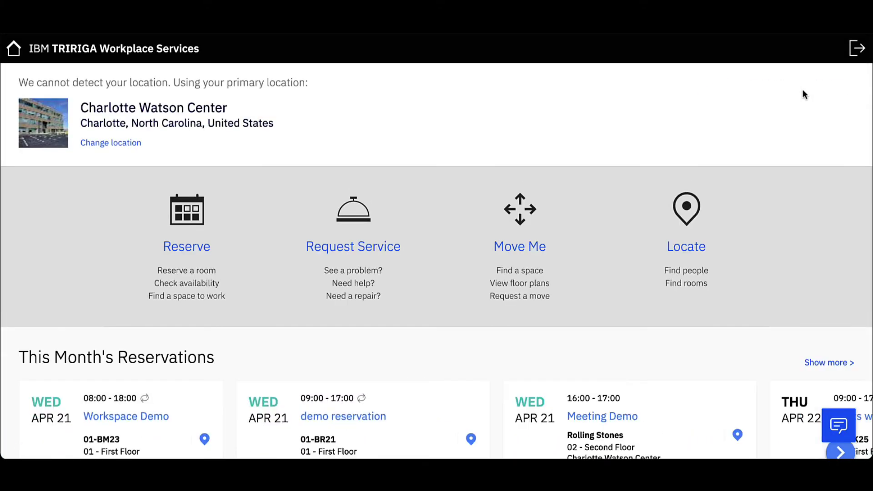
Step: Scroll the dashboard down to the Workspace Demo card for 01-BM23, Apr 21, 08:00–18:00
scroll(795, 258, down, 3)
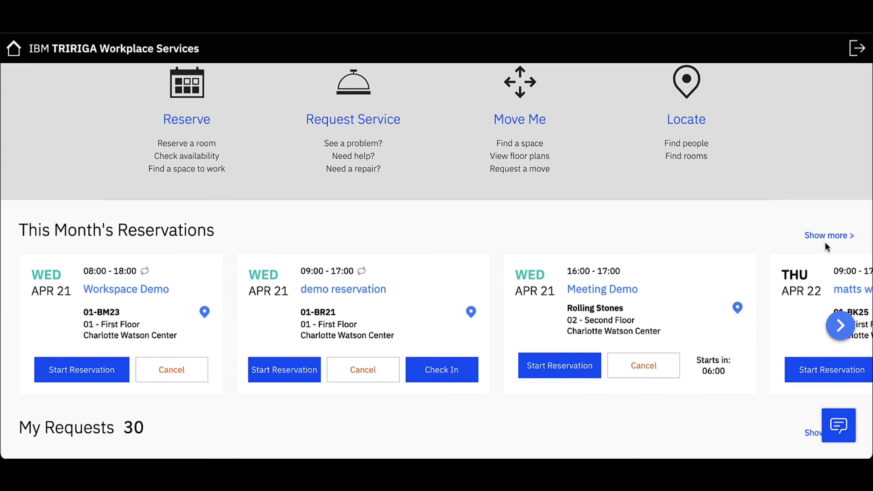
Step: Check in to Workspace Demo, answering No to symptoms, contact and travel questions, then close the QR code
click(84, 375)
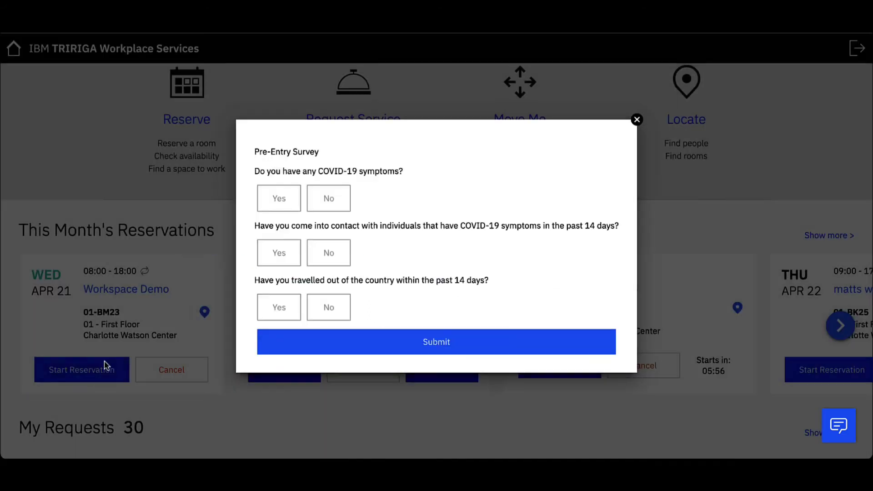
click(339, 204)
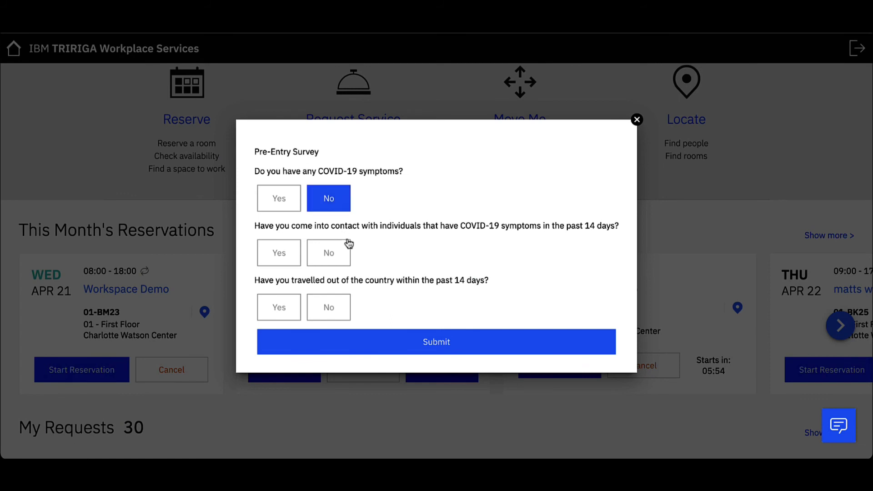
click(340, 253)
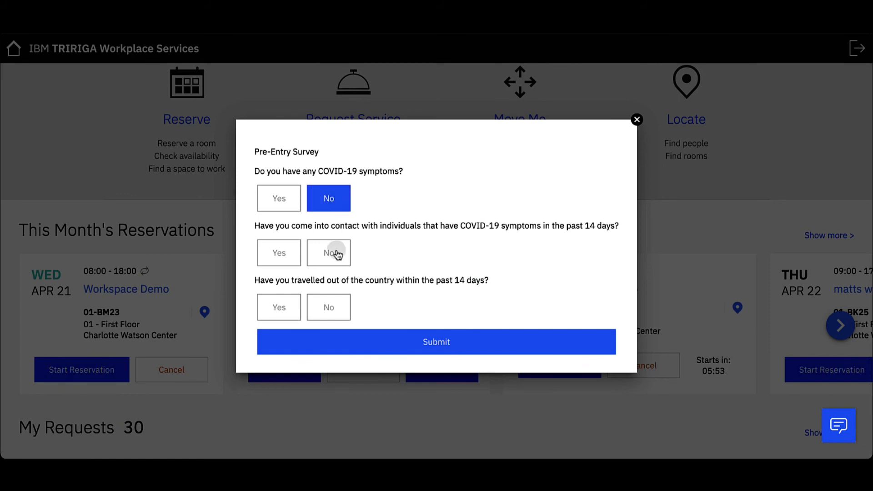
click(328, 309)
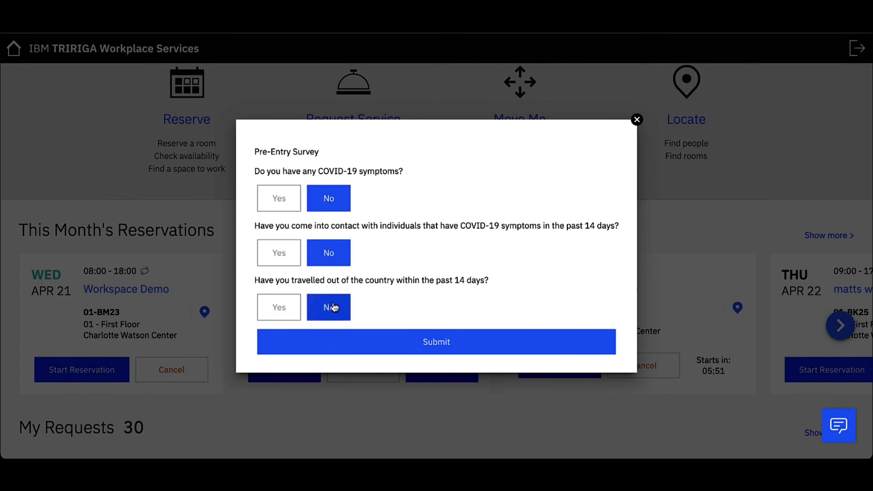
click(481, 342)
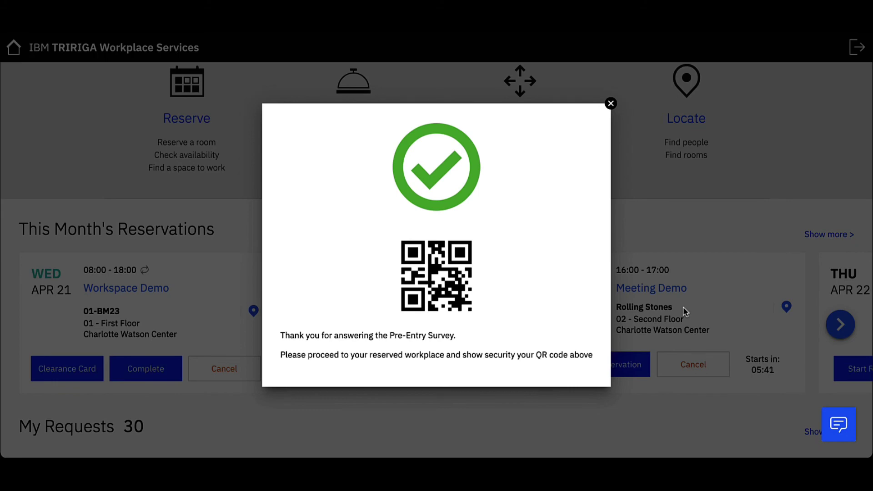
click(611, 105)
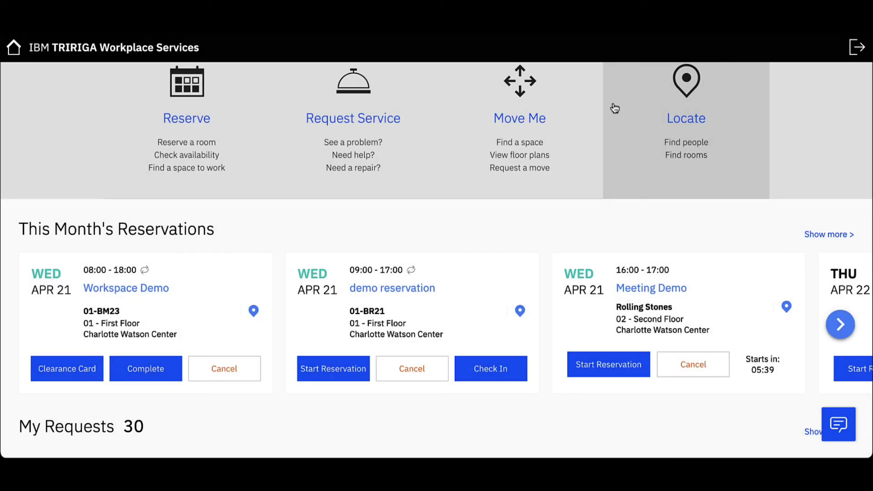